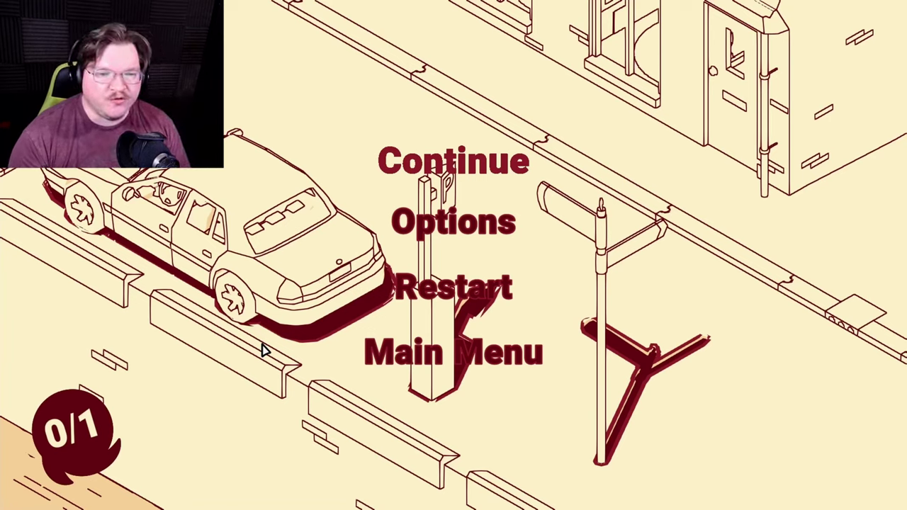
{"action": "key", "text": "Escape"}
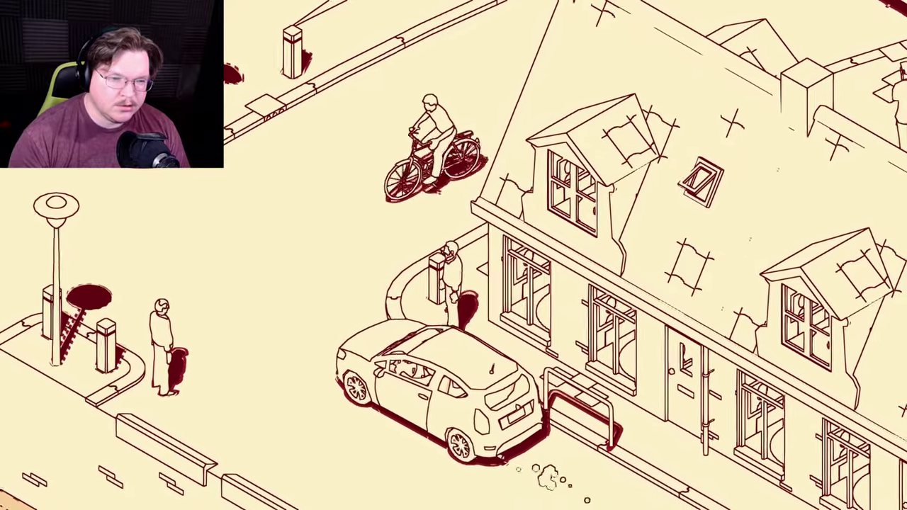
{"action": "scroll", "coordinate": [425, 318], "scroll_direction": "up", "scroll_amount": 3}
{"action": "scroll", "coordinate": [453, 284], "scroll_direction": "down", "scroll_amount": 3}
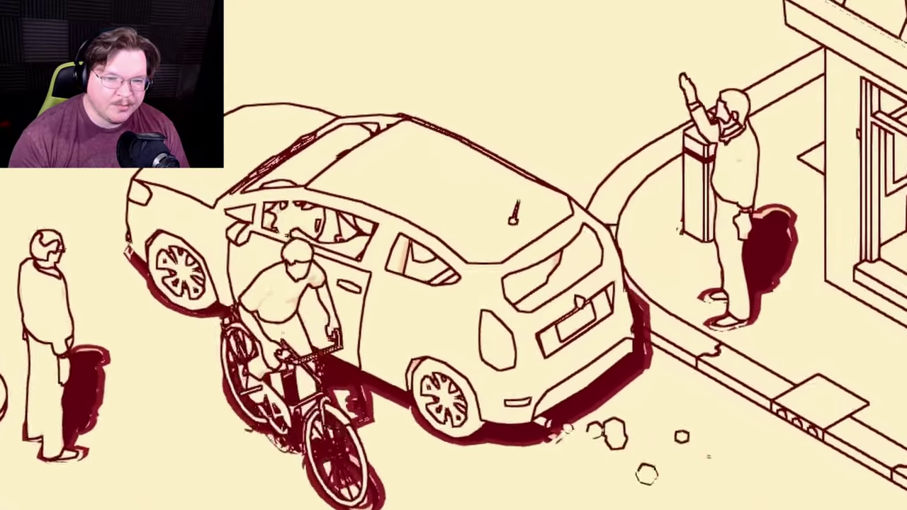
{"action": "scroll", "coordinate": [567, 248], "scroll_direction": "up", "scroll_amount": 2}
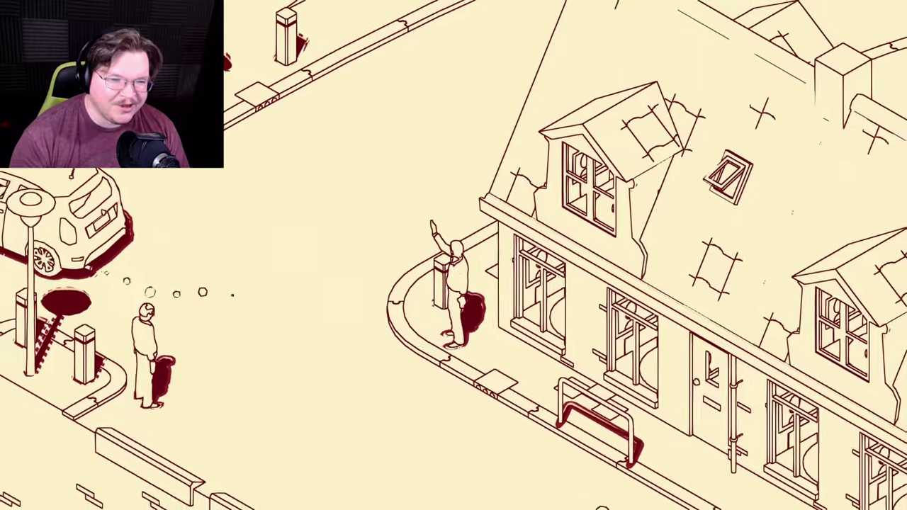
{"action": "scroll", "coordinate": [454, 283], "scroll_direction": "down", "scroll_amount": 3}
{"action": "scroll", "coordinate": [453, 284], "scroll_direction": "up", "scroll_amount": 3}
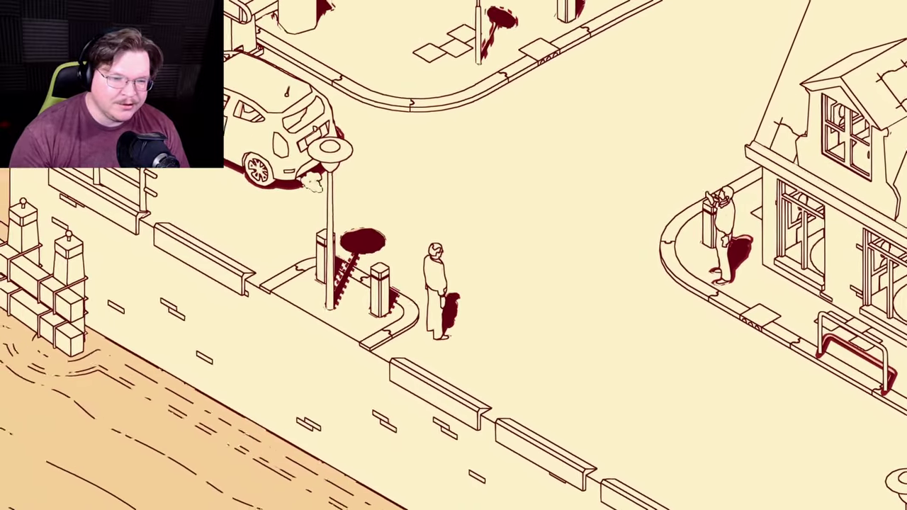
{"action": "scroll", "coordinate": [453, 284], "scroll_direction": "up", "scroll_amount": 1}
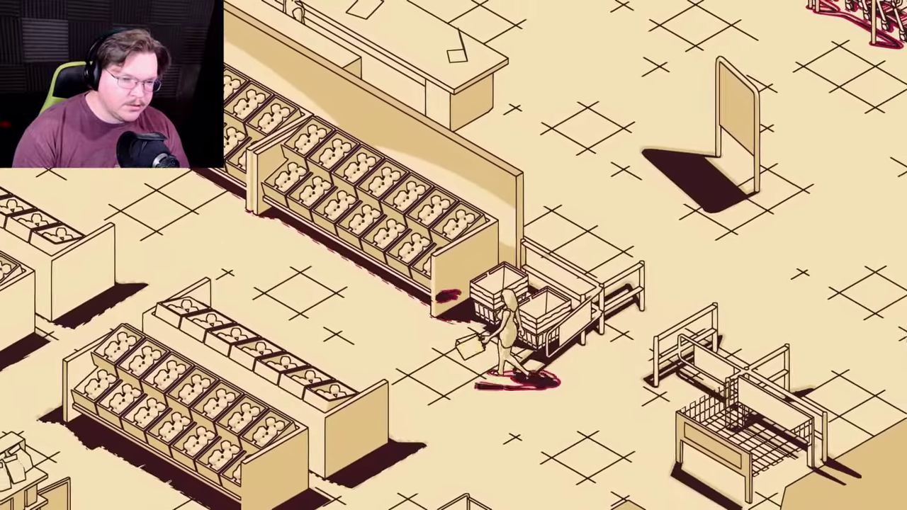
{"action": "key", "text": "a"}
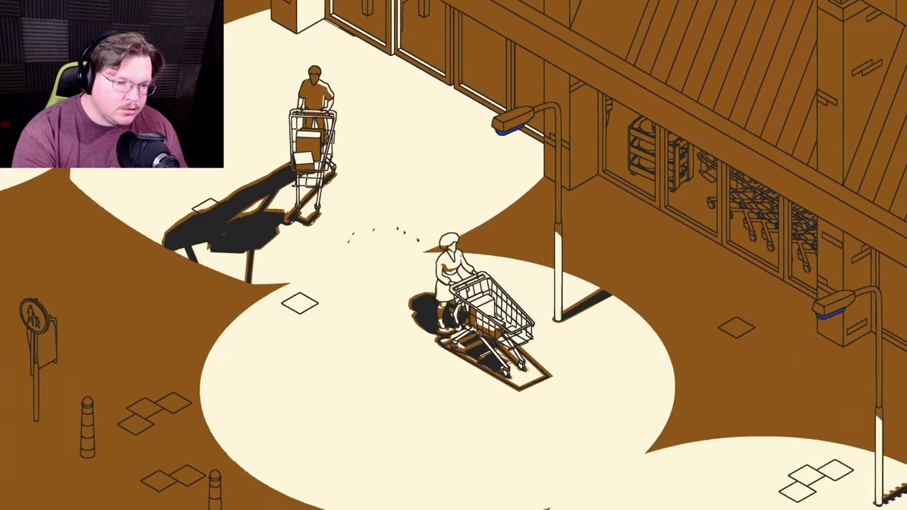
{"action": "key", "text": "w"}
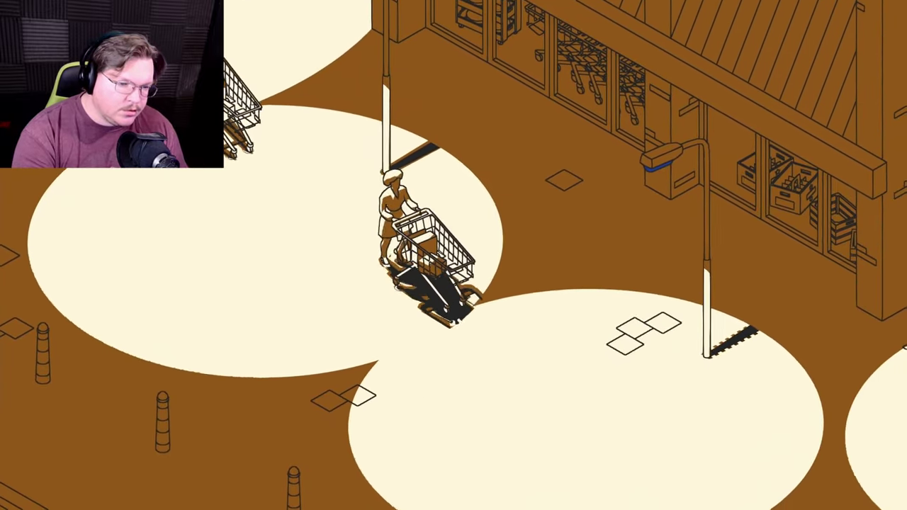
{"action": "key", "text": "w"}
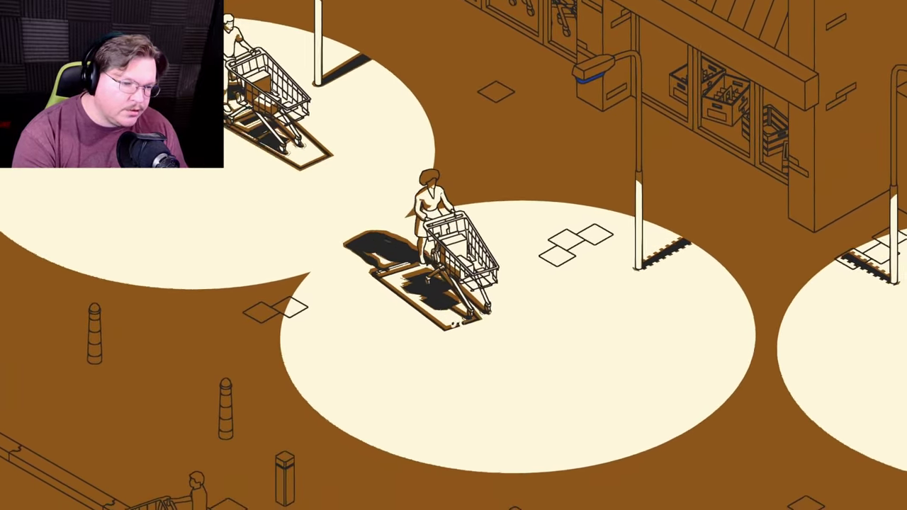
{"action": "key", "text": "w"}
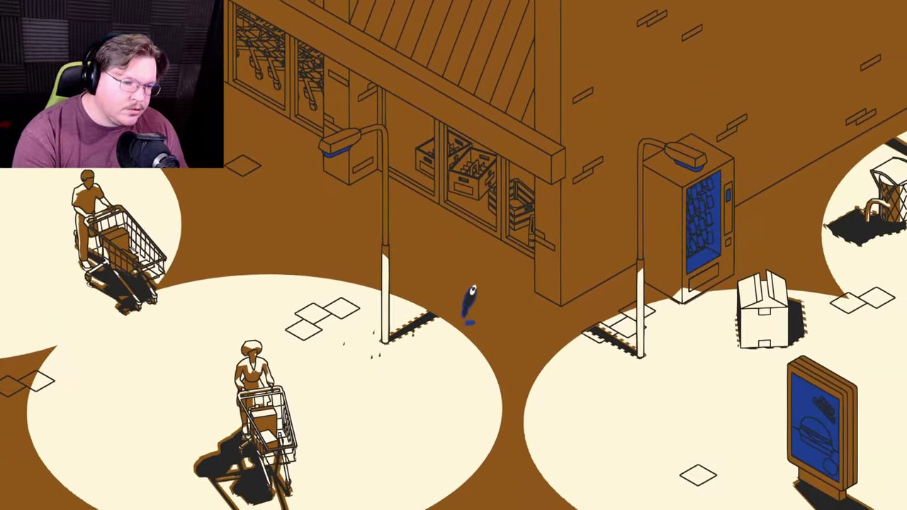
{"action": "key", "text": "w"}
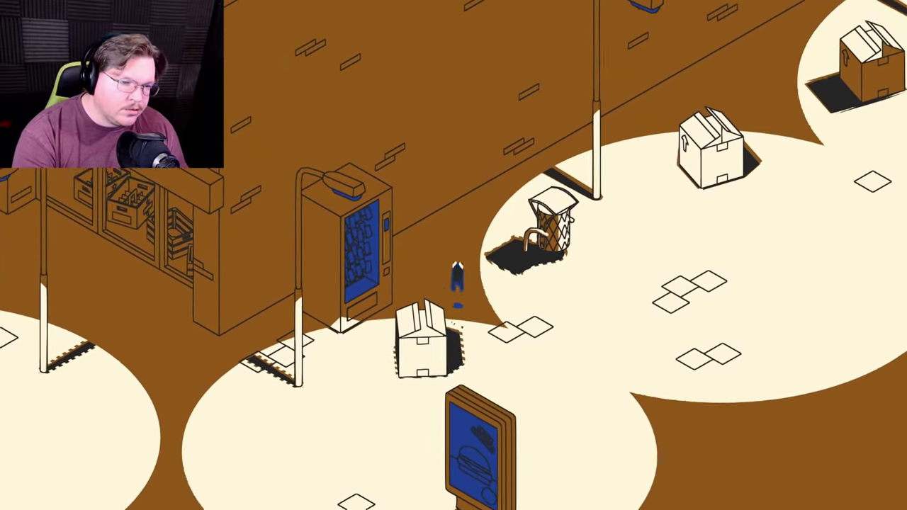
{"action": "key", "text": "w"}
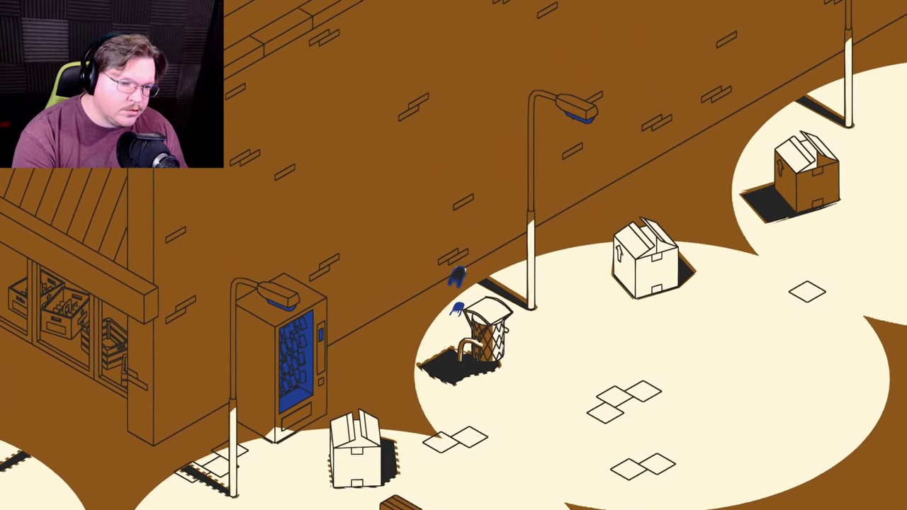
{"action": "key", "text": "w"}
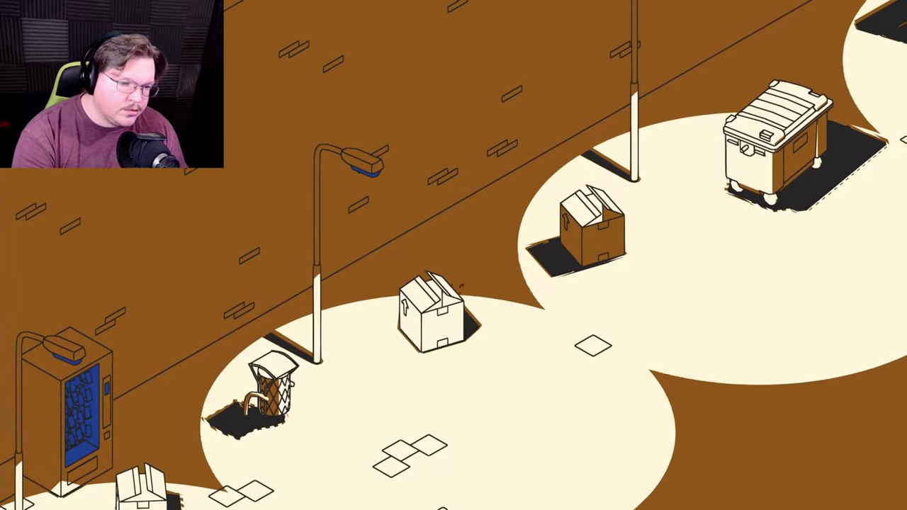
{"action": "key", "text": "w"}
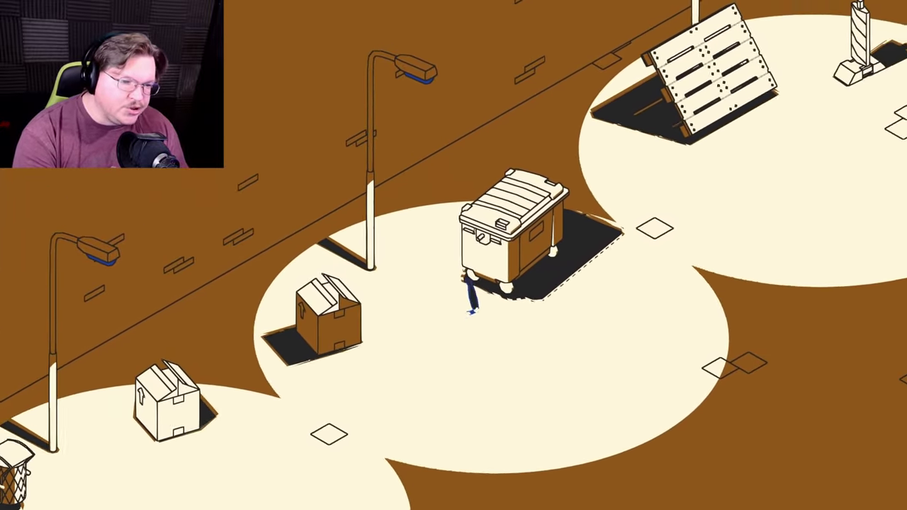
{"action": "key", "text": "w"}
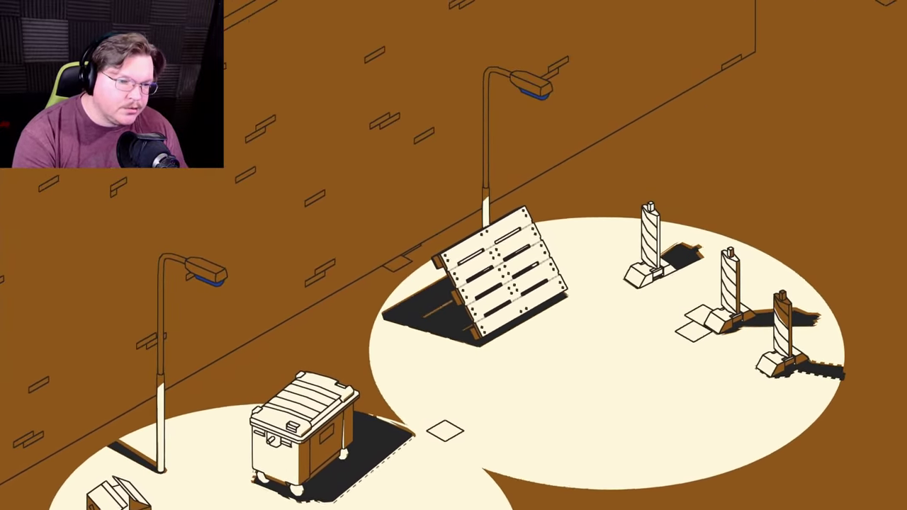
{"action": "key", "text": "w"}
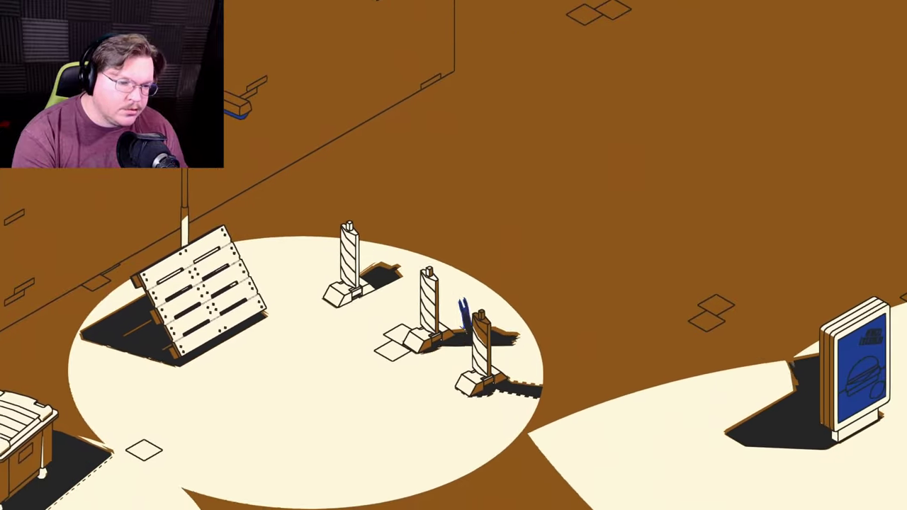
{"action": "key", "text": "d"}
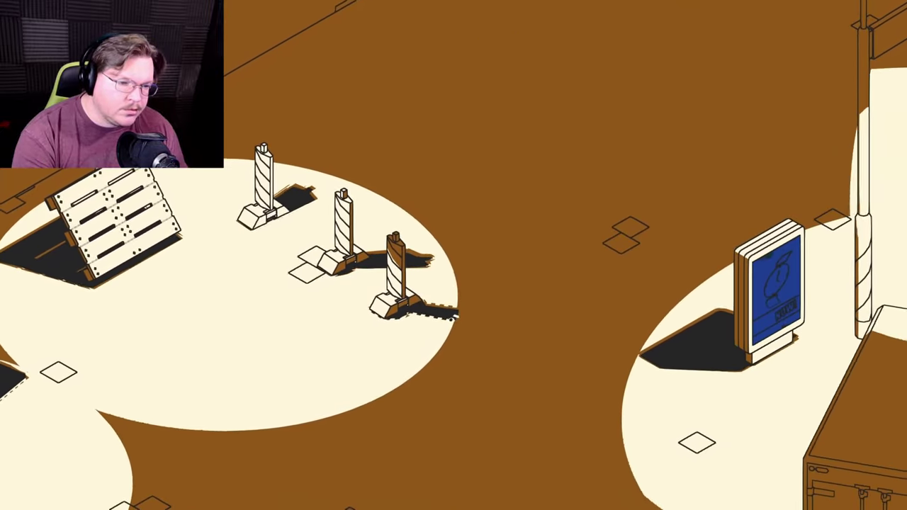
{"action": "key", "text": "d"}
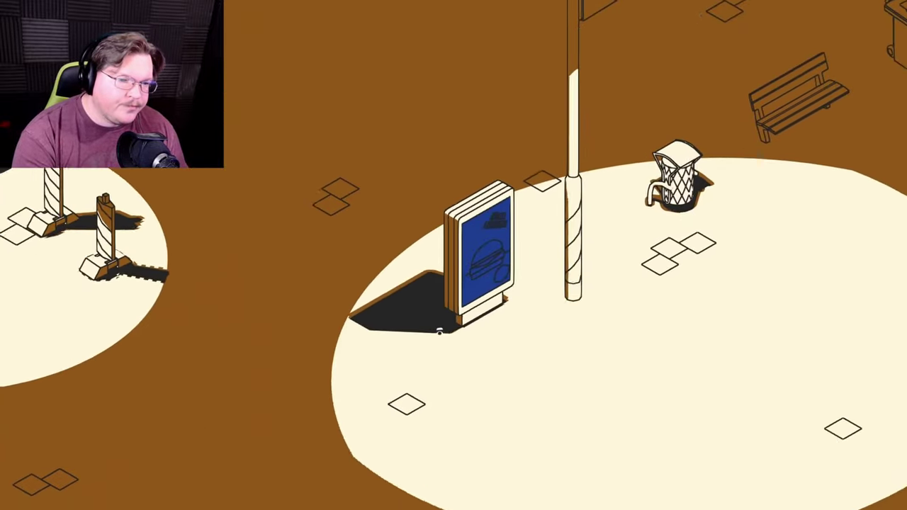
{"action": "key", "text": "w"}
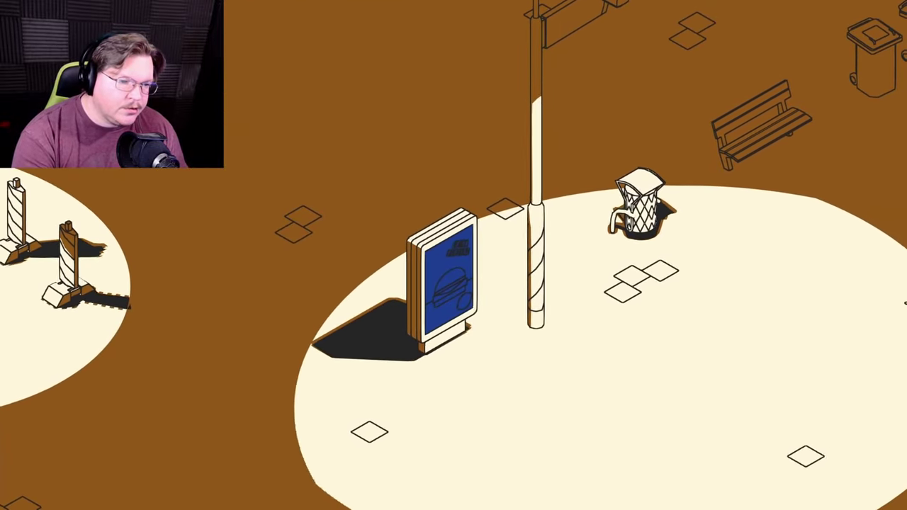
{"action": "key", "text": "w"}
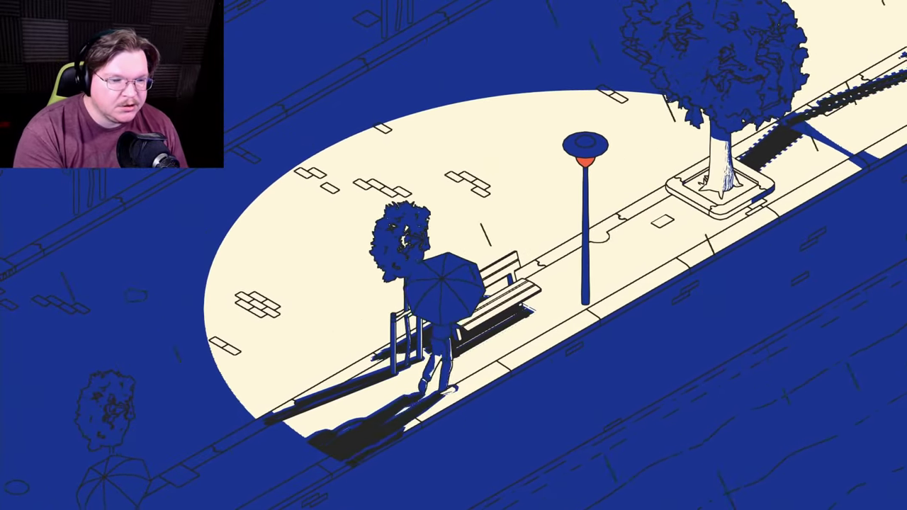
{"action": "key", "text": "w"}
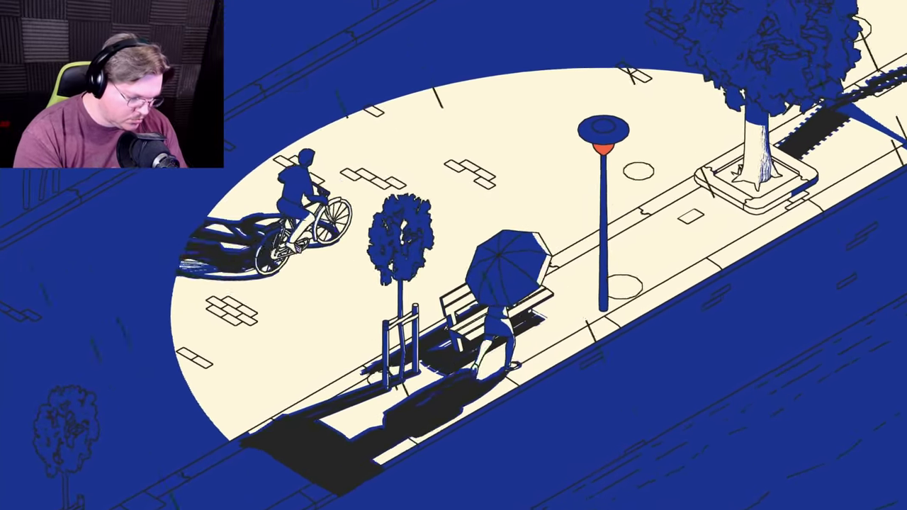
{"action": "key", "text": "w"}
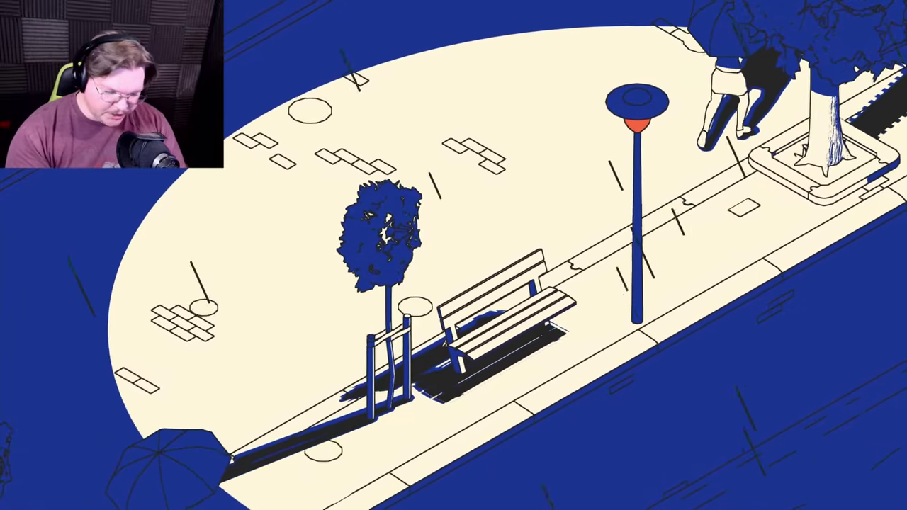
{"action": "key", "text": "w"}
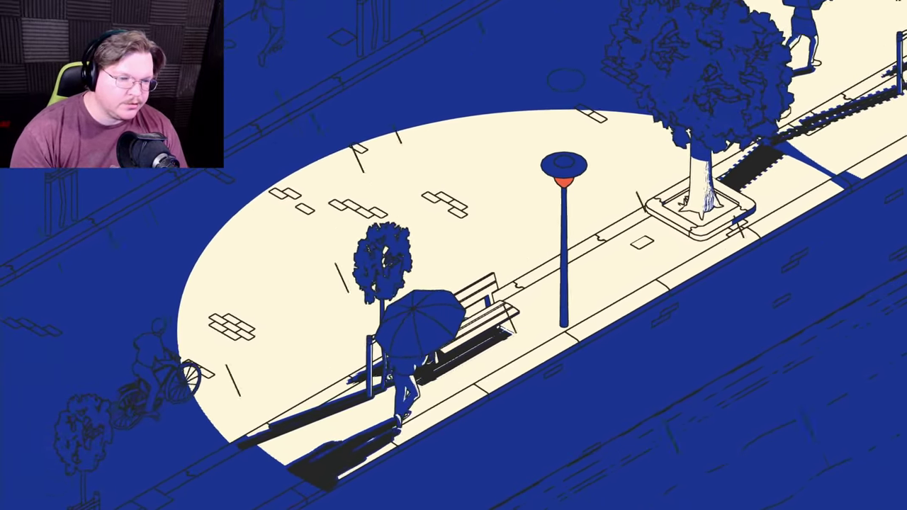
{"action": "key", "text": "w"}
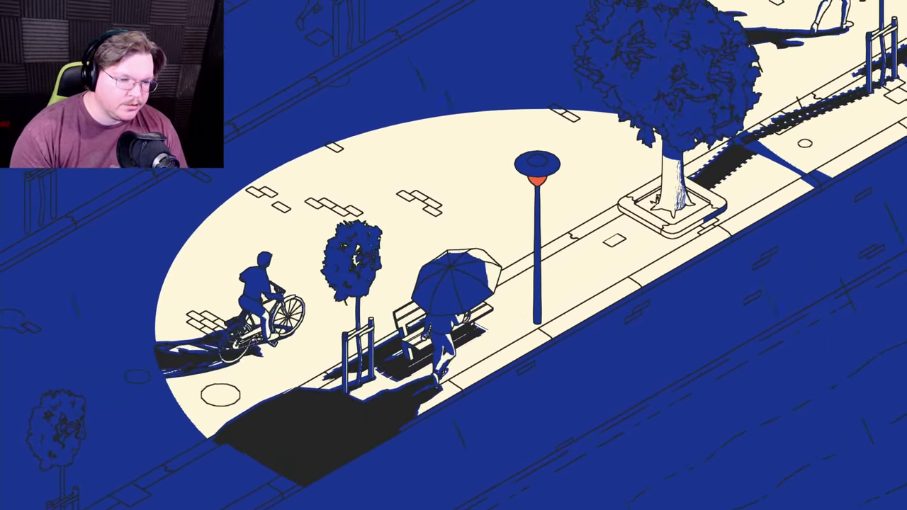
{"action": "key", "text": "w"}
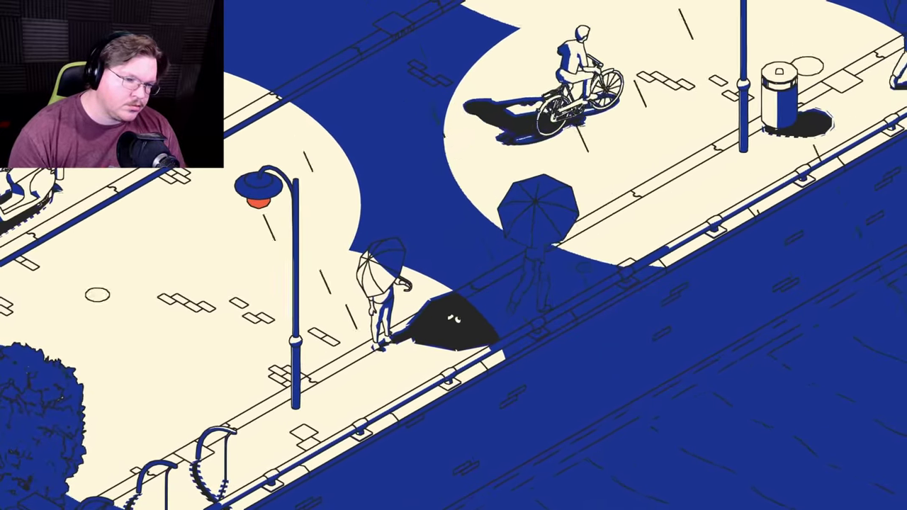
{"action": "key", "text": "space"}
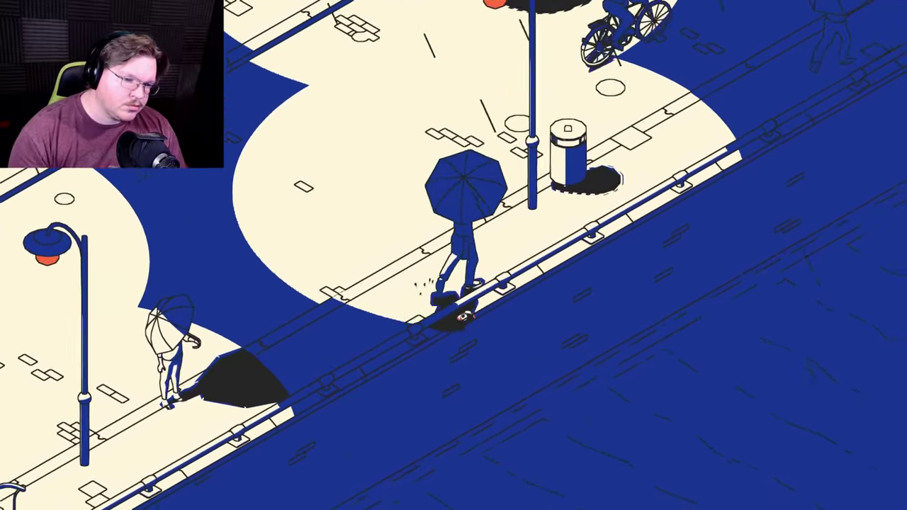